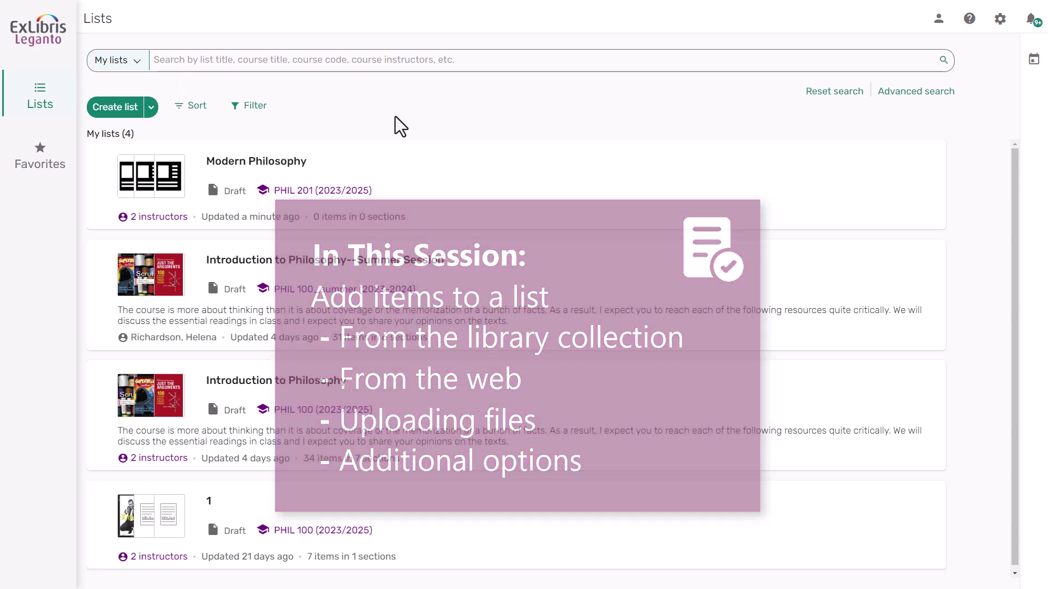
Step: Open the Modern Philosophy list card from the Lists page
click(286, 169)
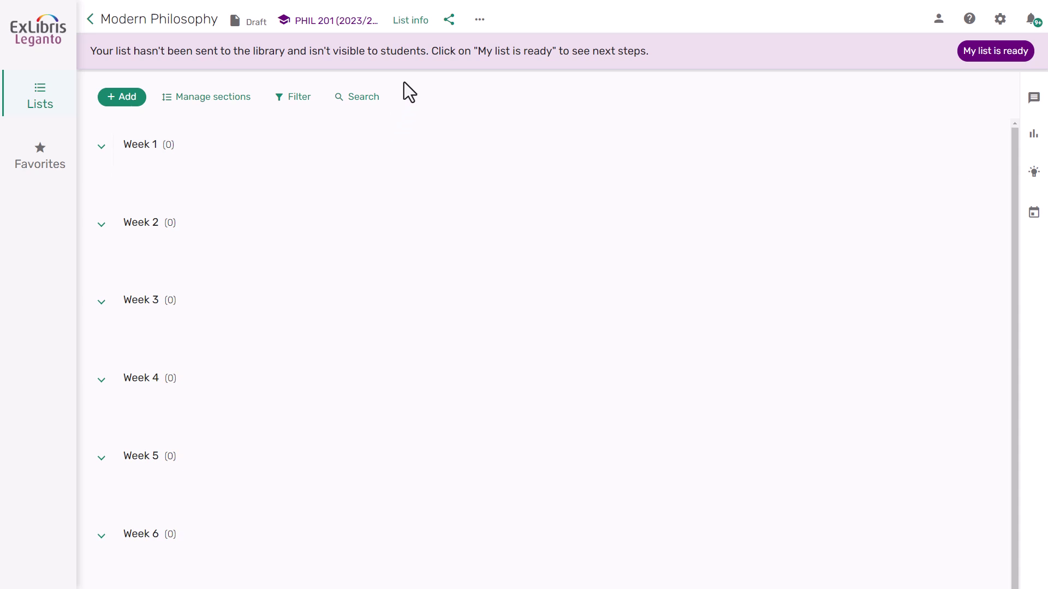
Step: Set up a library search for 'experimental philosophy' limited to the Library Catalog
click(123, 99)
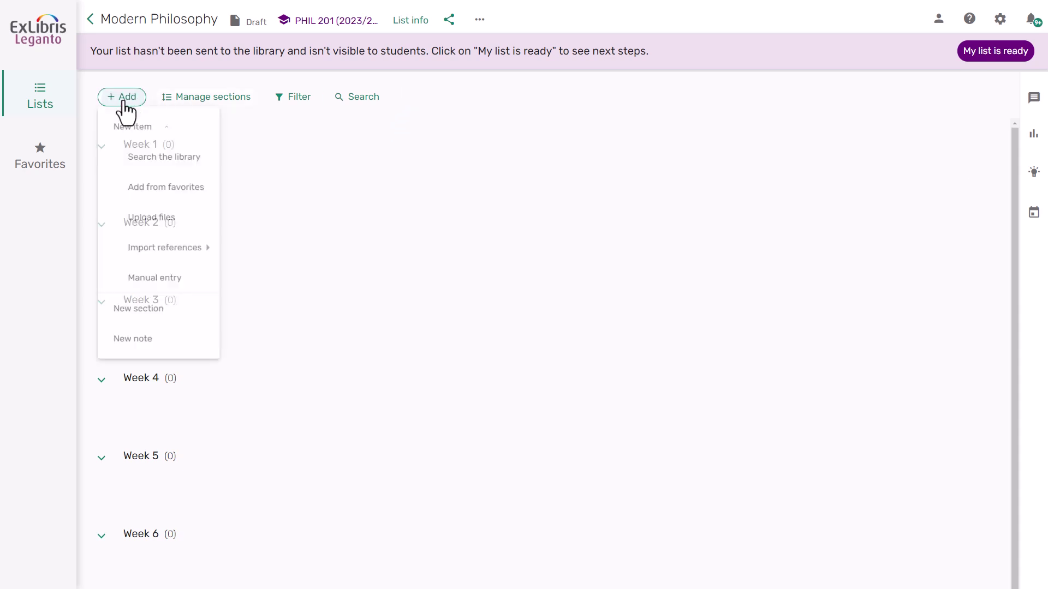
click(158, 167)
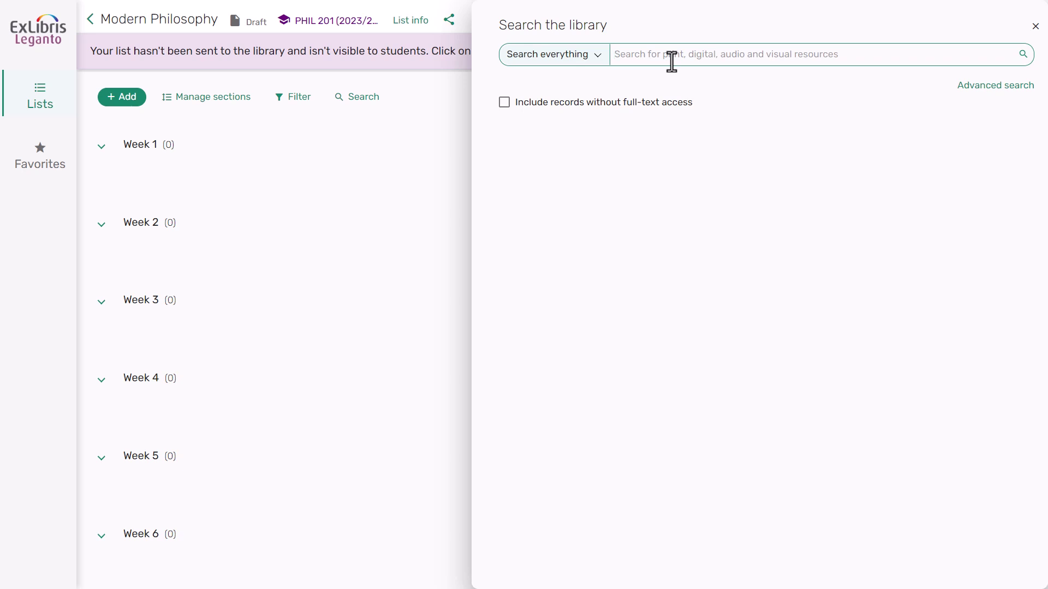
text(experimental philosophy)
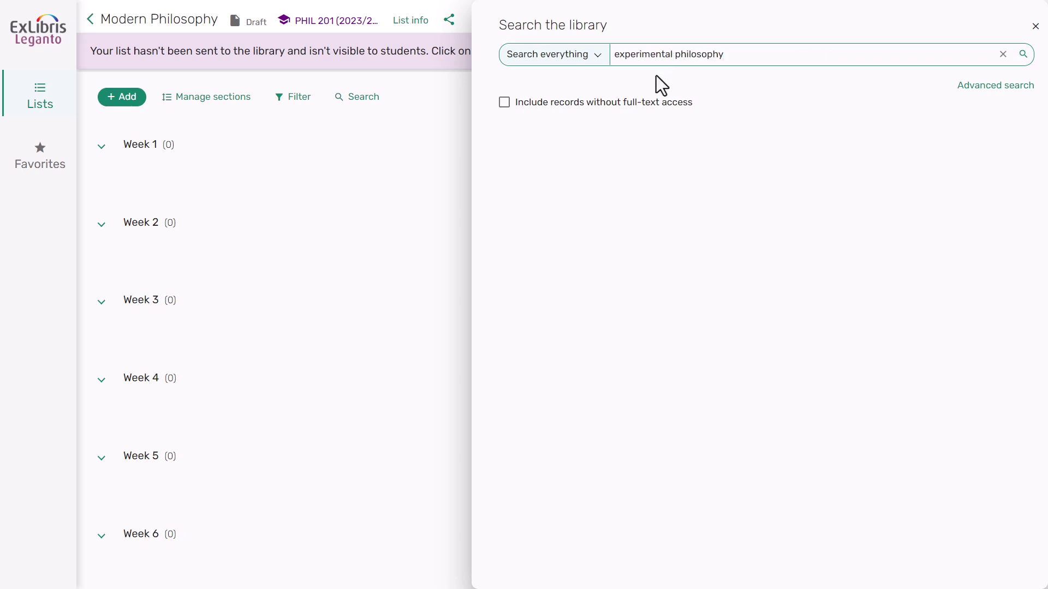
click(598, 60)
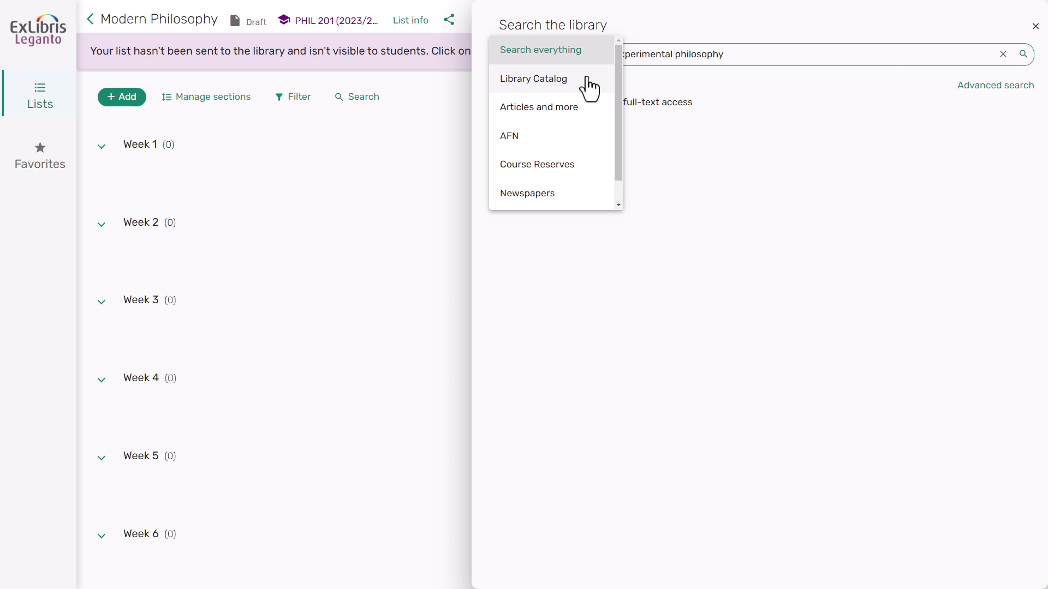
click(589, 82)
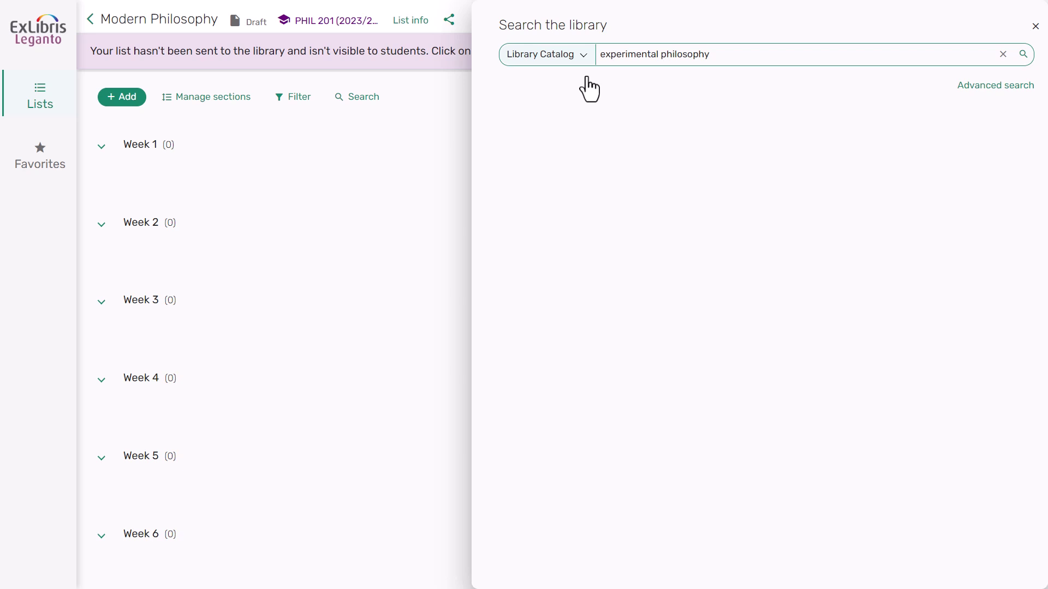
Step: Run the catalog search, clear the filter panel, and scroll through the 12 results
click(1023, 55)
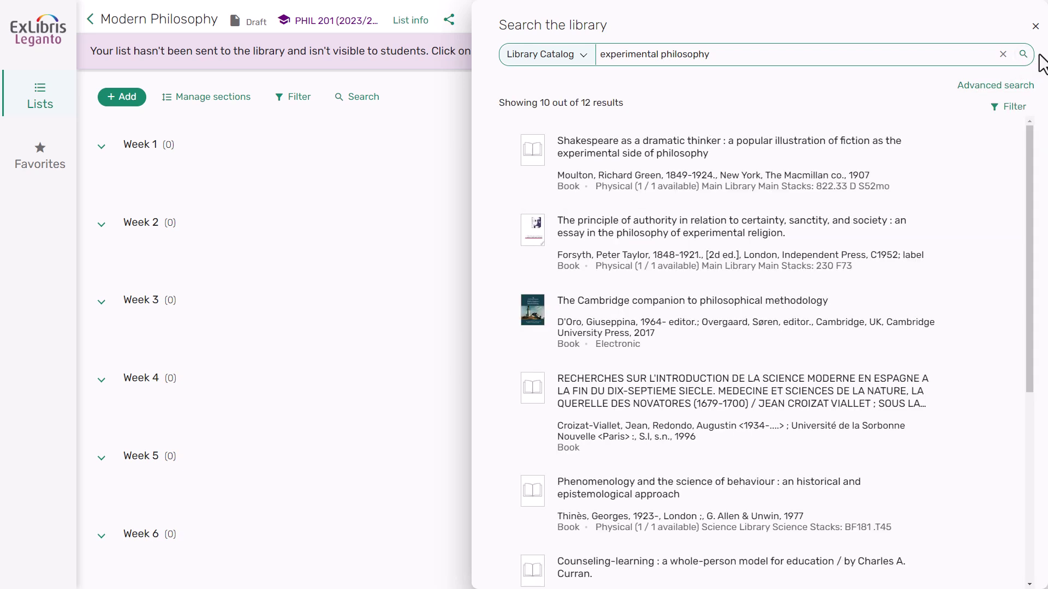
click(1008, 108)
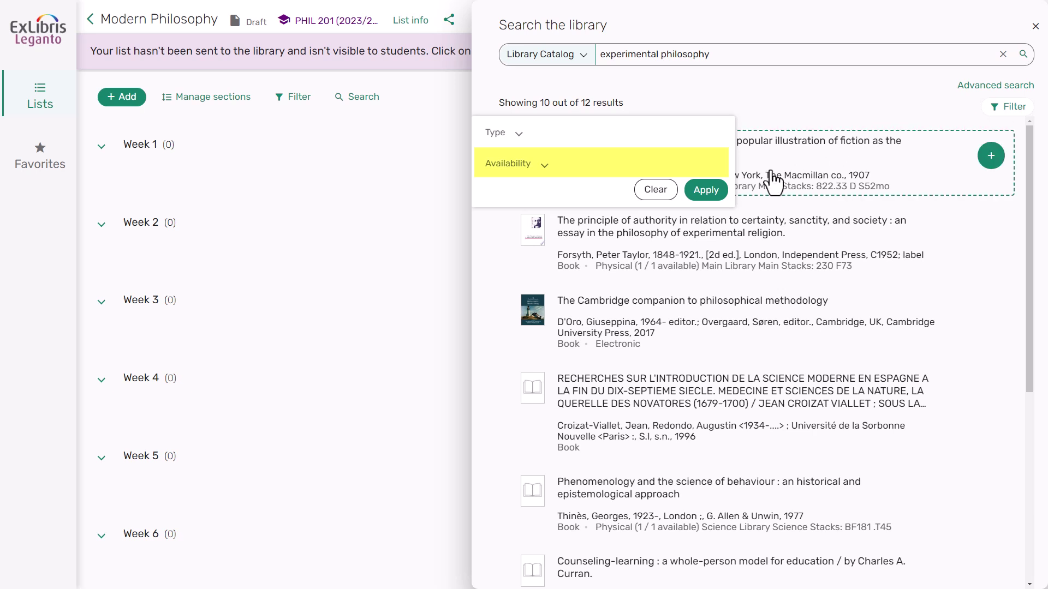
click(659, 194)
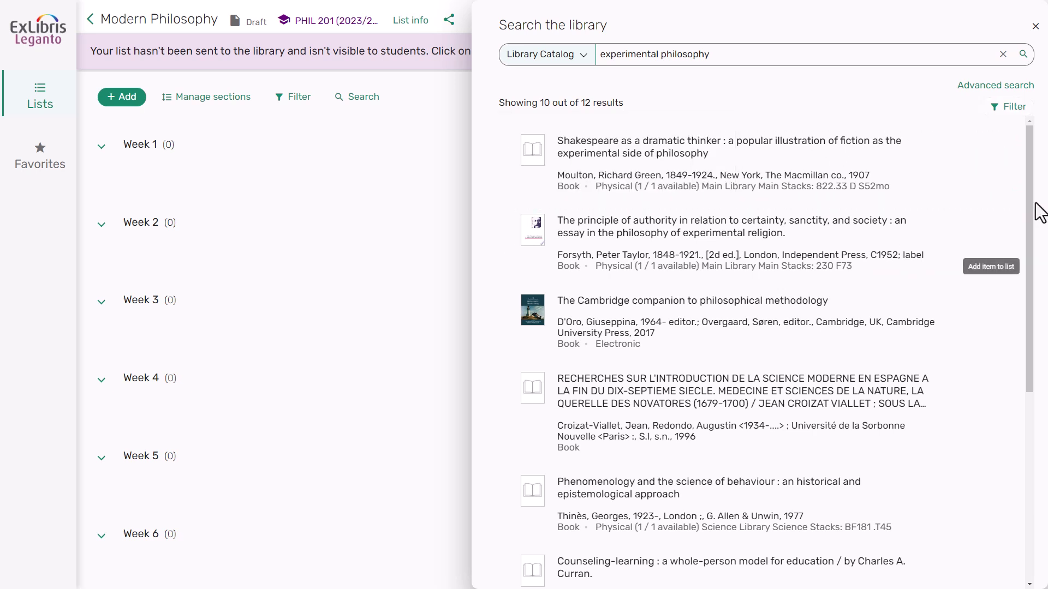
mouse_move(1030, 215)
mouse_down()
mouse_move(1040, 316)
mouse_move(1040, 199)
mouse_up()
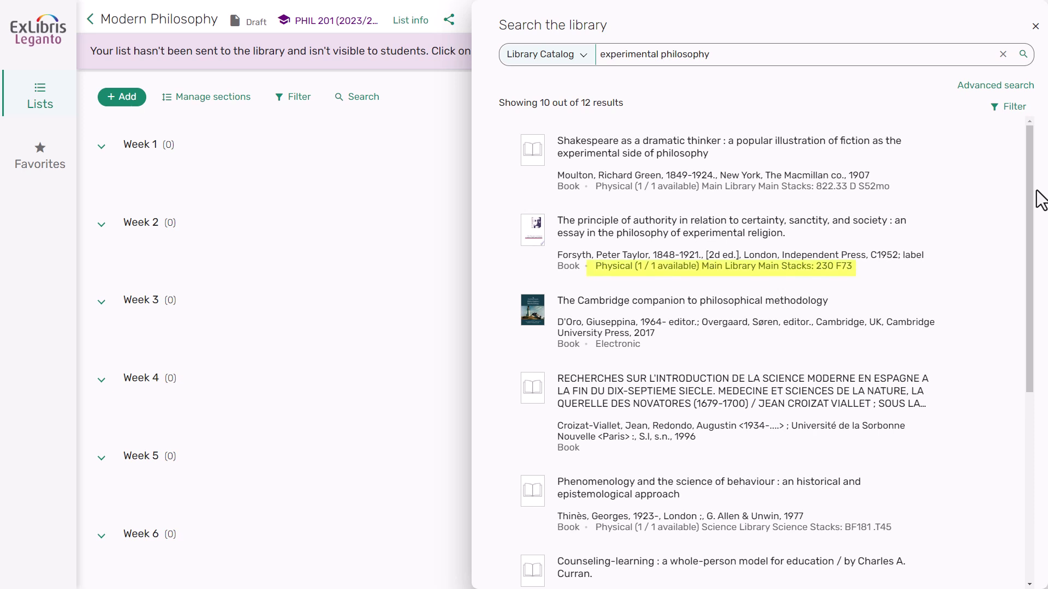
Step: Add The principle of authority and The Cambridge companion to philosophical methodology to Week 1
mouse_move(511, 239)
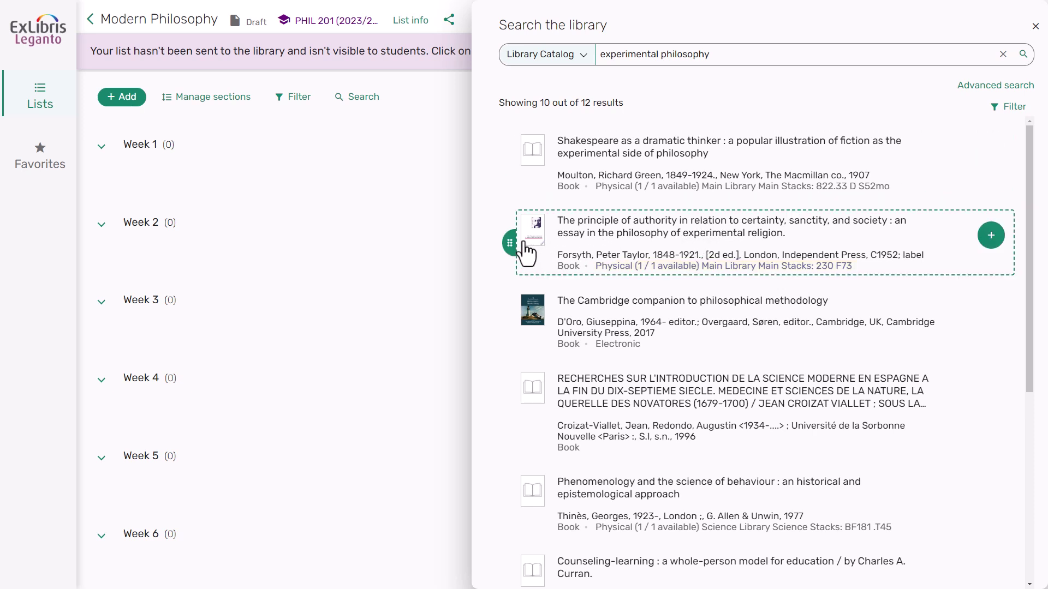
drag(511, 239, 227, 171)
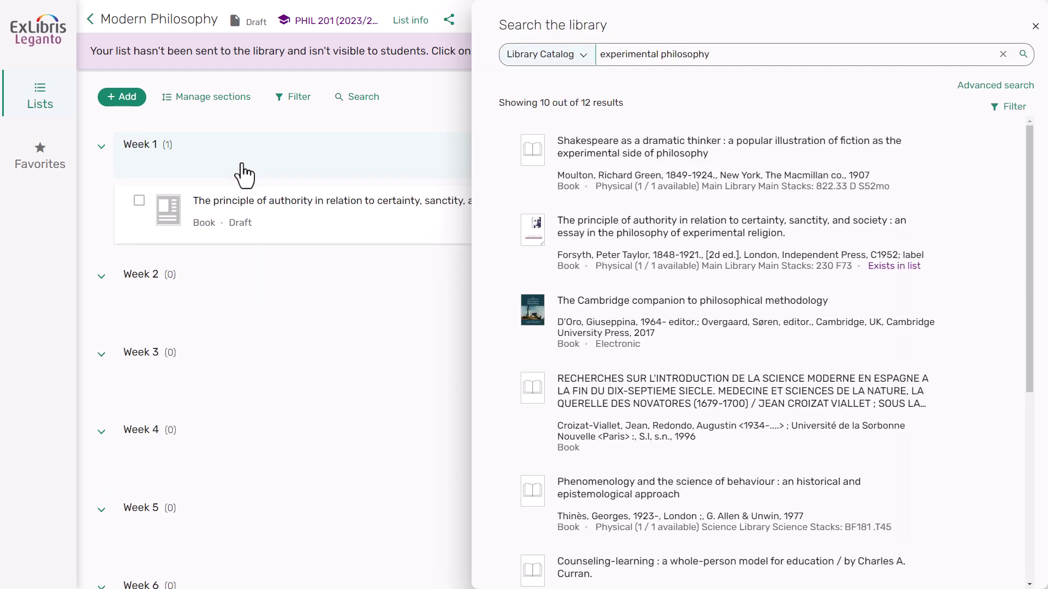
mouse_move(685, 325)
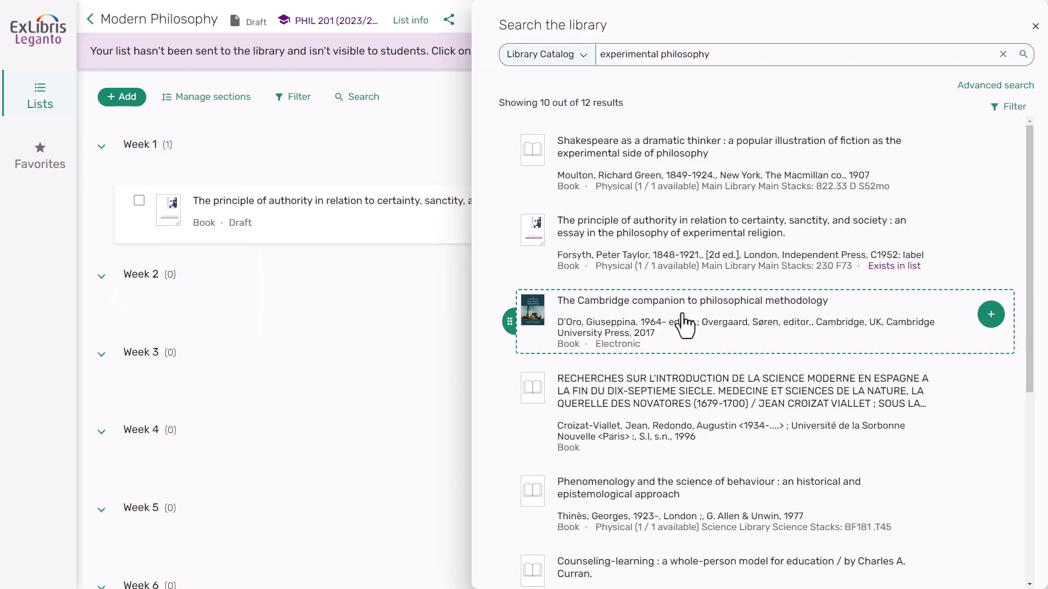
click(992, 322)
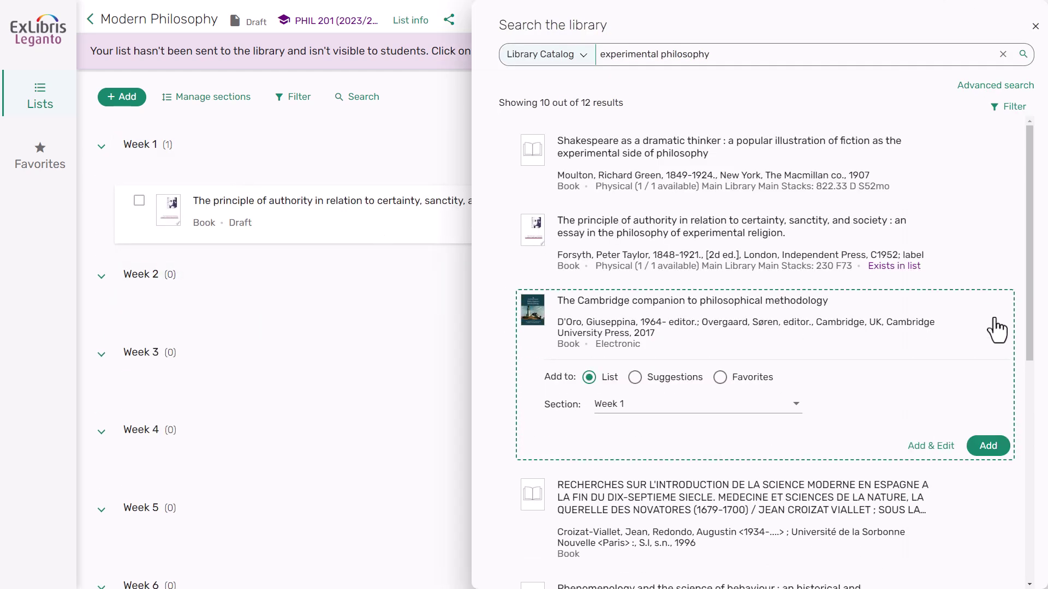
click(792, 410)
click(759, 410)
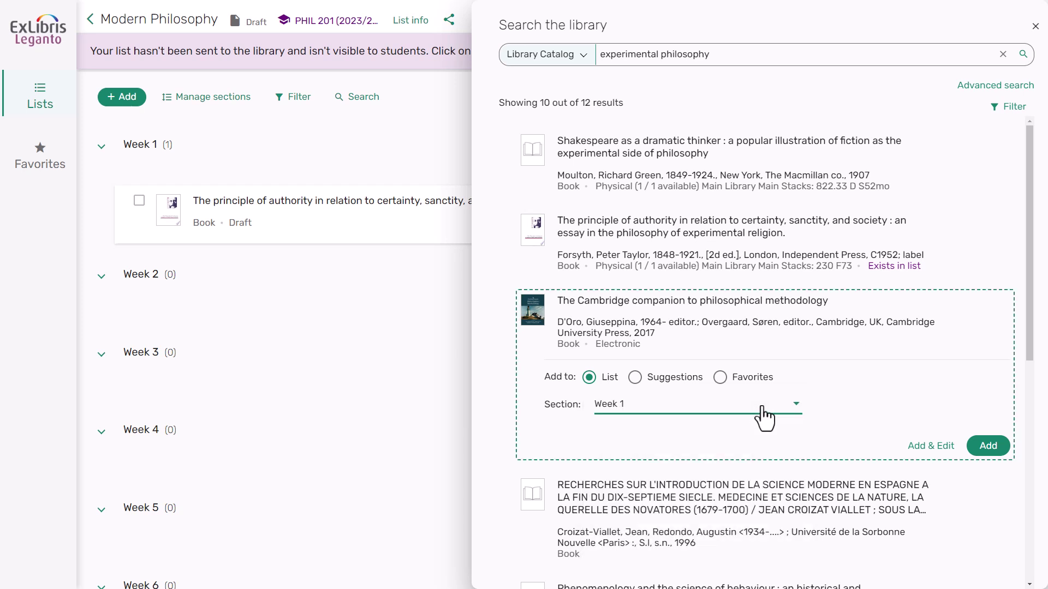
click(989, 450)
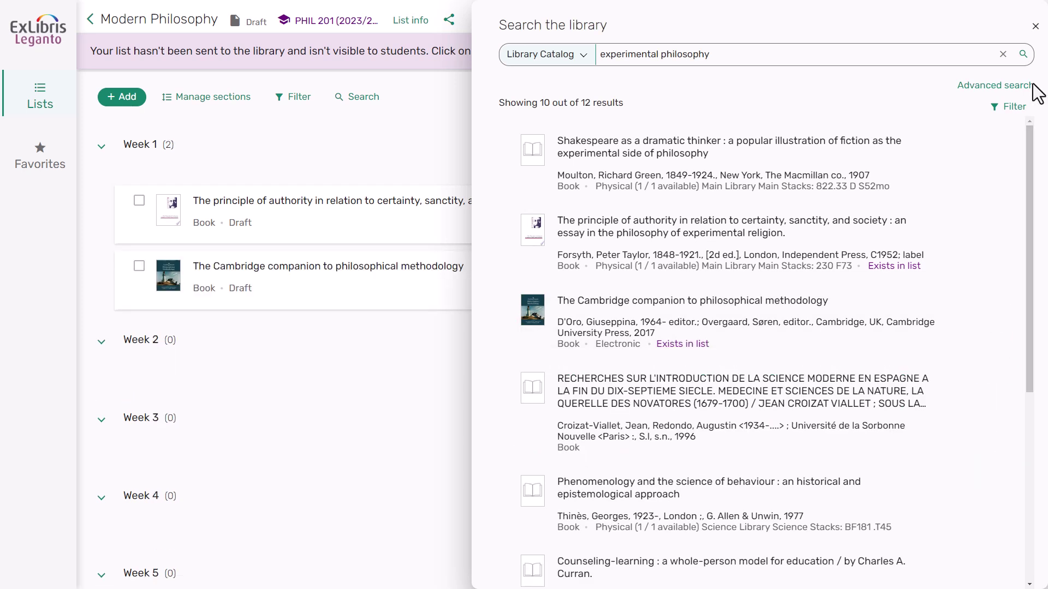
click(1035, 27)
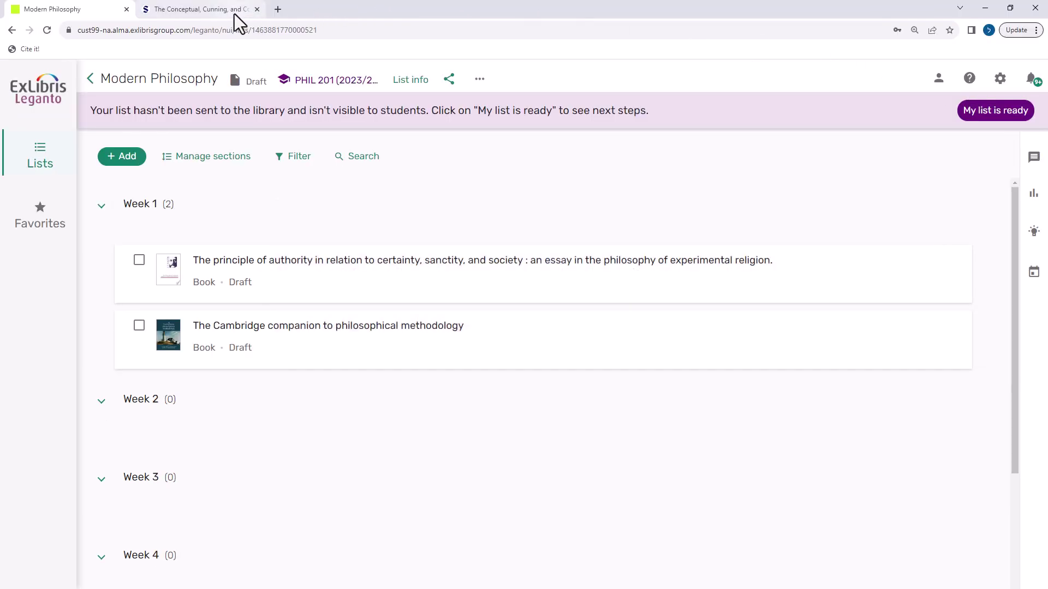
Step: Use Cite it! on the Sage Journals psychology article to add it to Week 1
click(235, 14)
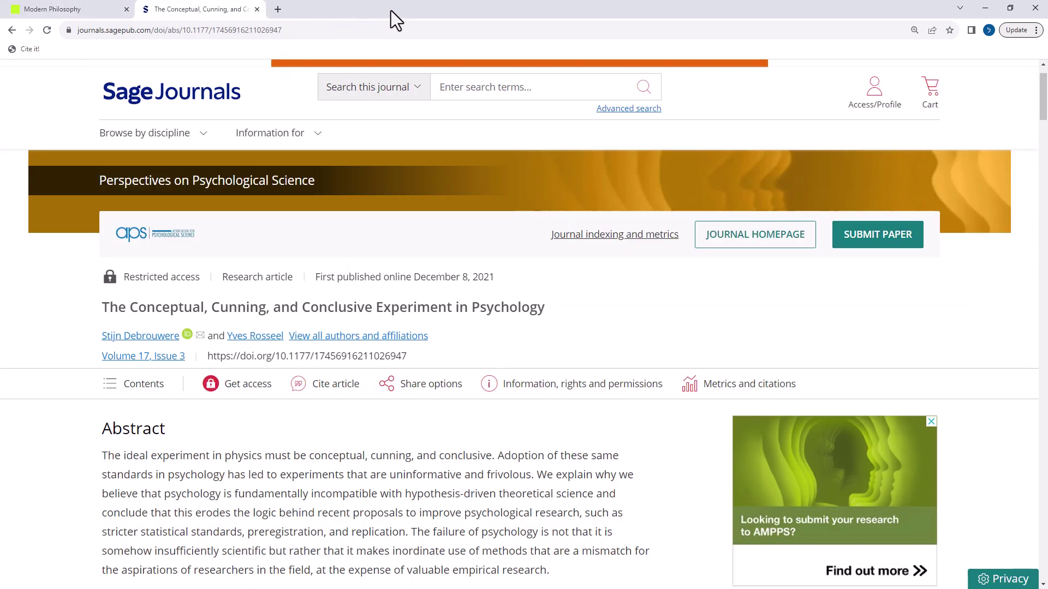
click(30, 51)
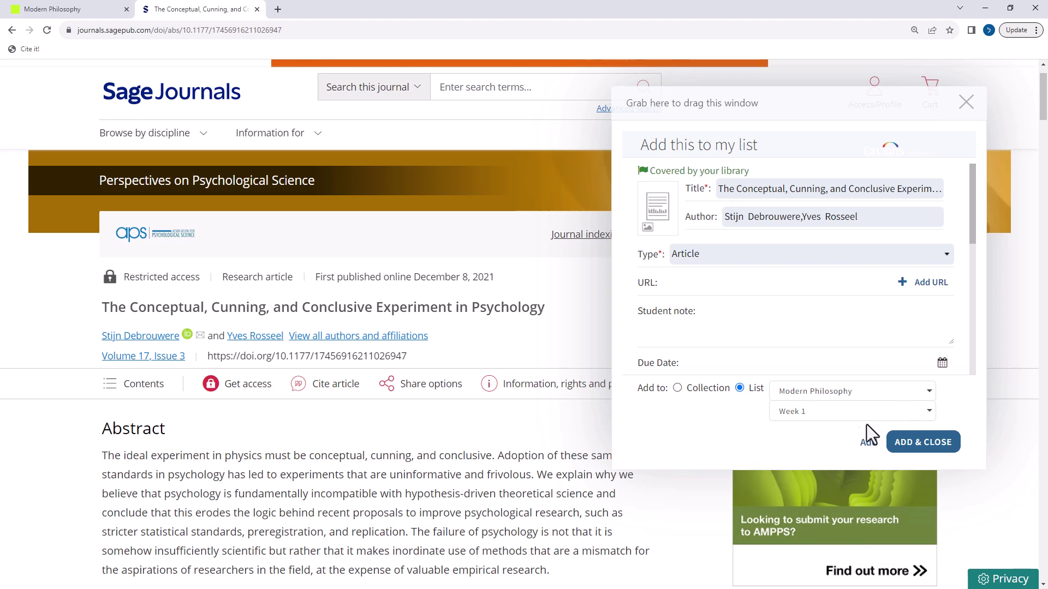
click(944, 447)
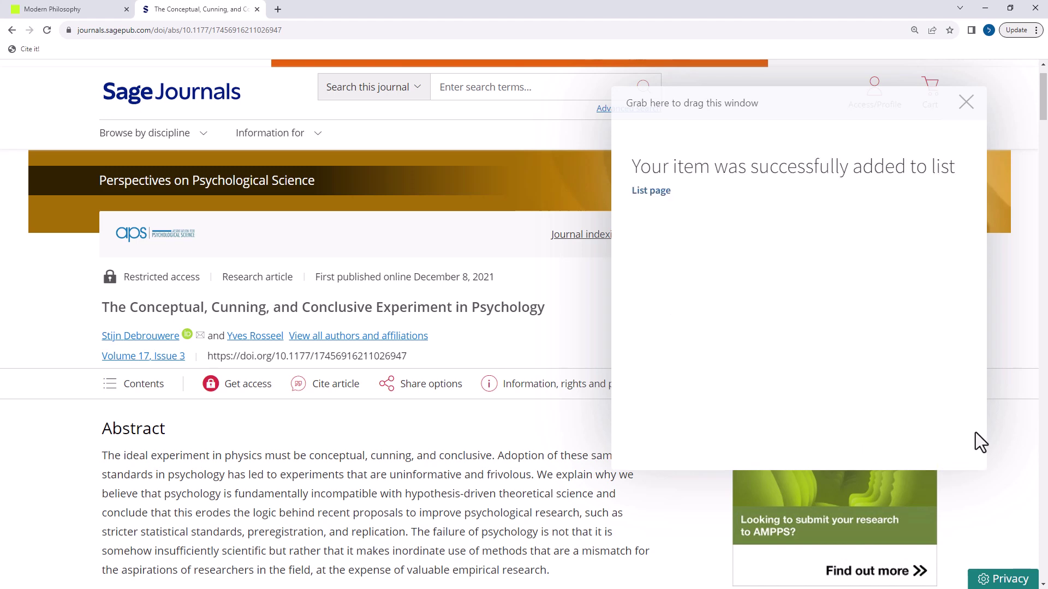
Step: Back in Leganto, view the Cite it! install instructions in Settings, then go full screen
click(47, 11)
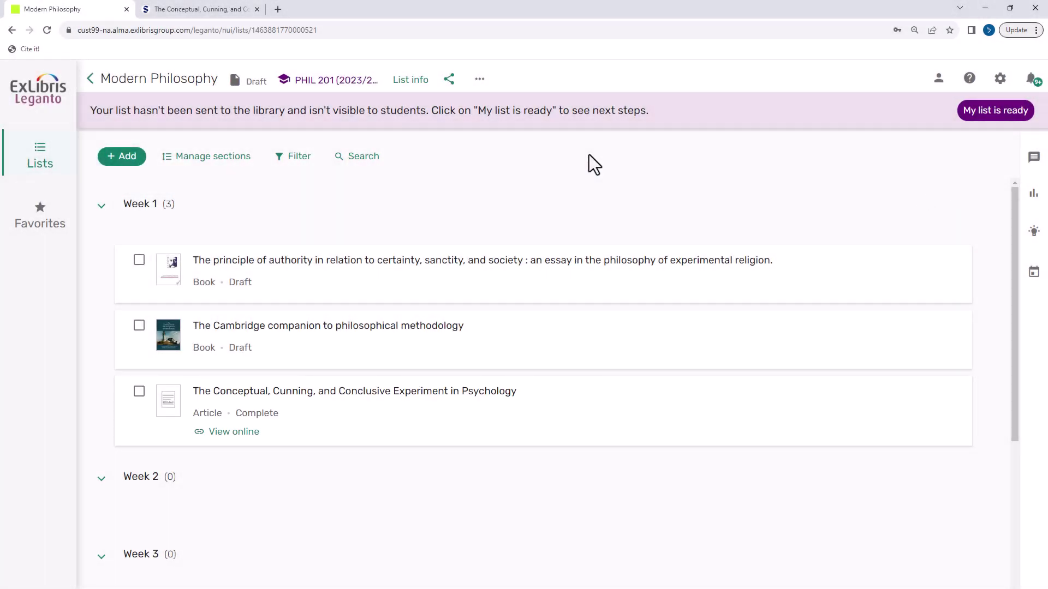
click(1001, 79)
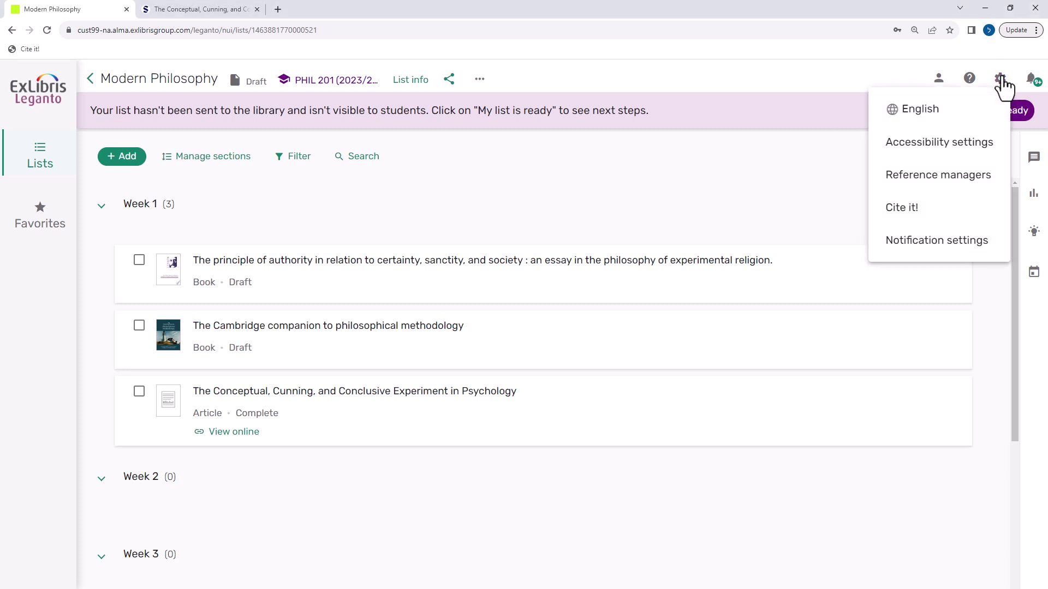
click(909, 208)
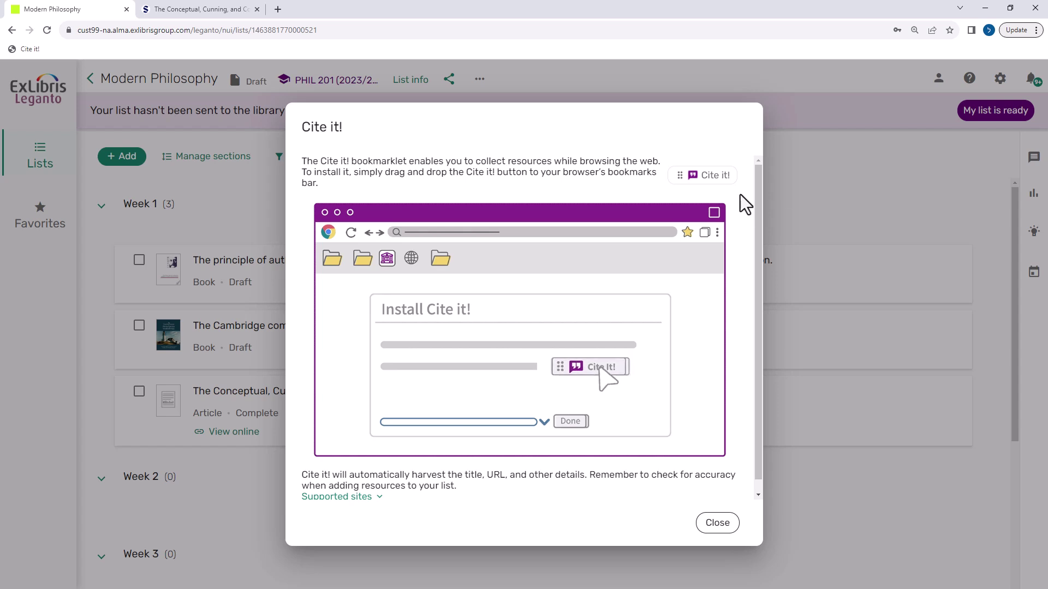
drag(709, 175, 625, 170)
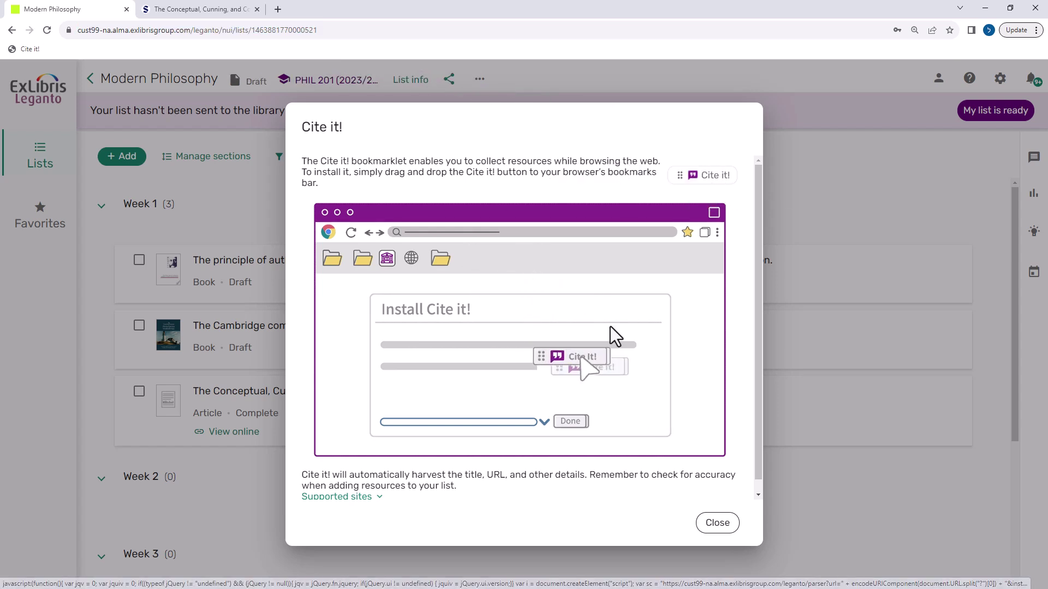
click(718, 525)
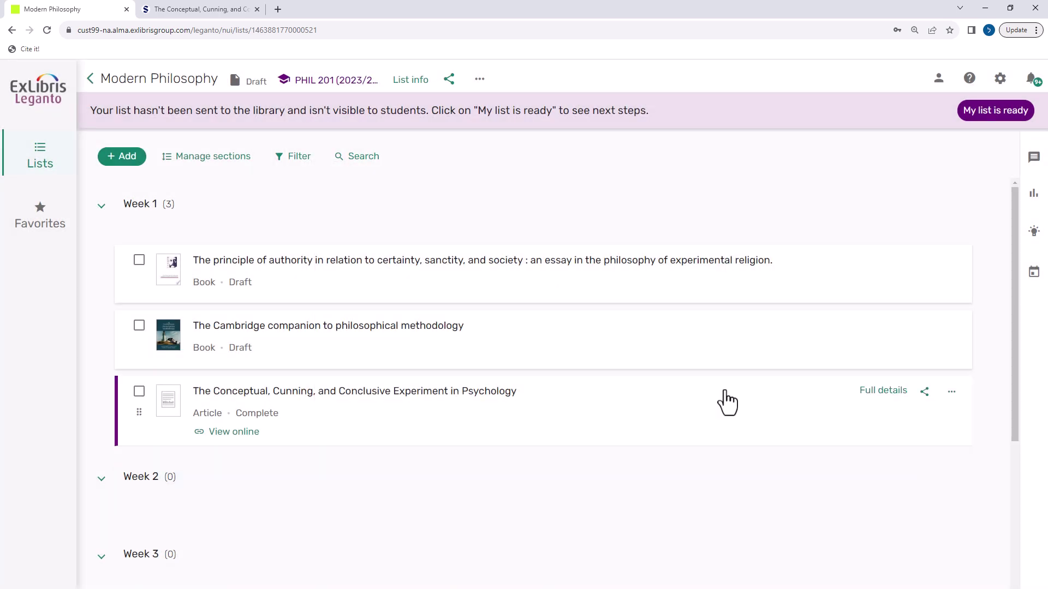
key(F11)
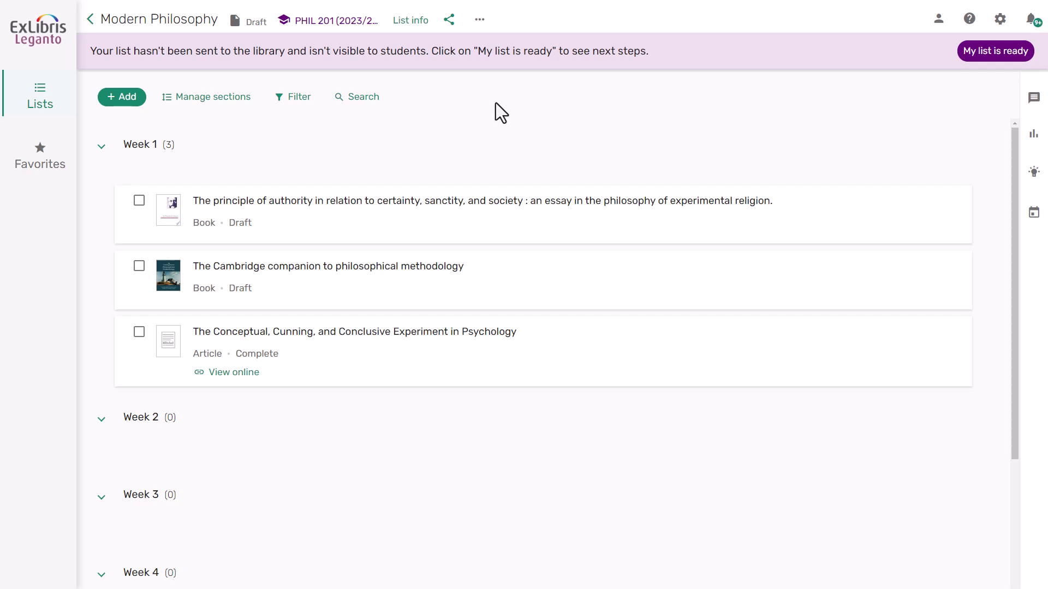
Step: Attach 'Something new under the Sun.pdf' as a single-file upload to the list
click(120, 98)
click(139, 230)
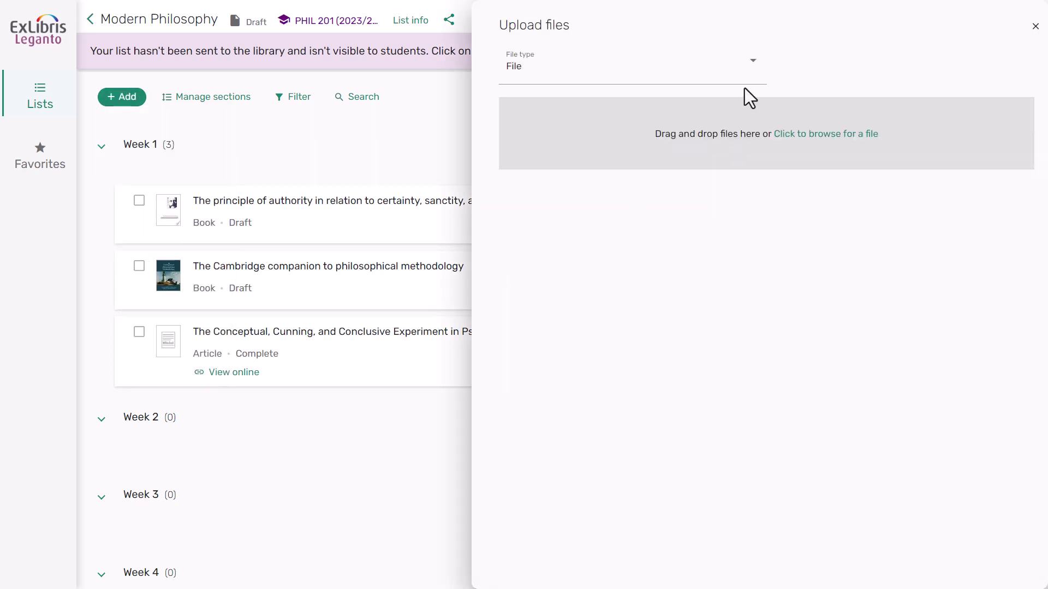
click(753, 66)
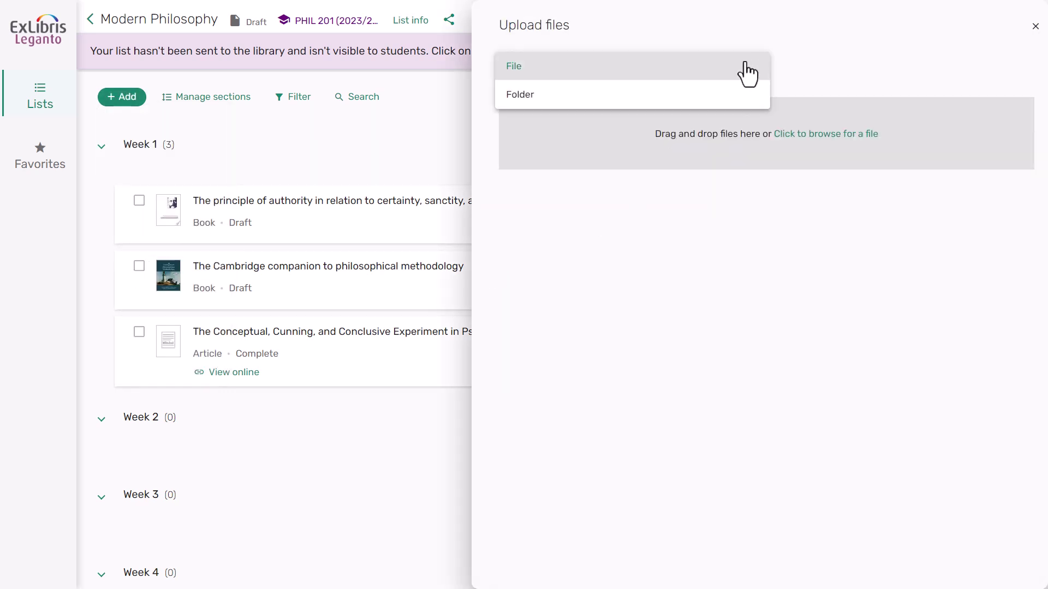
click(542, 75)
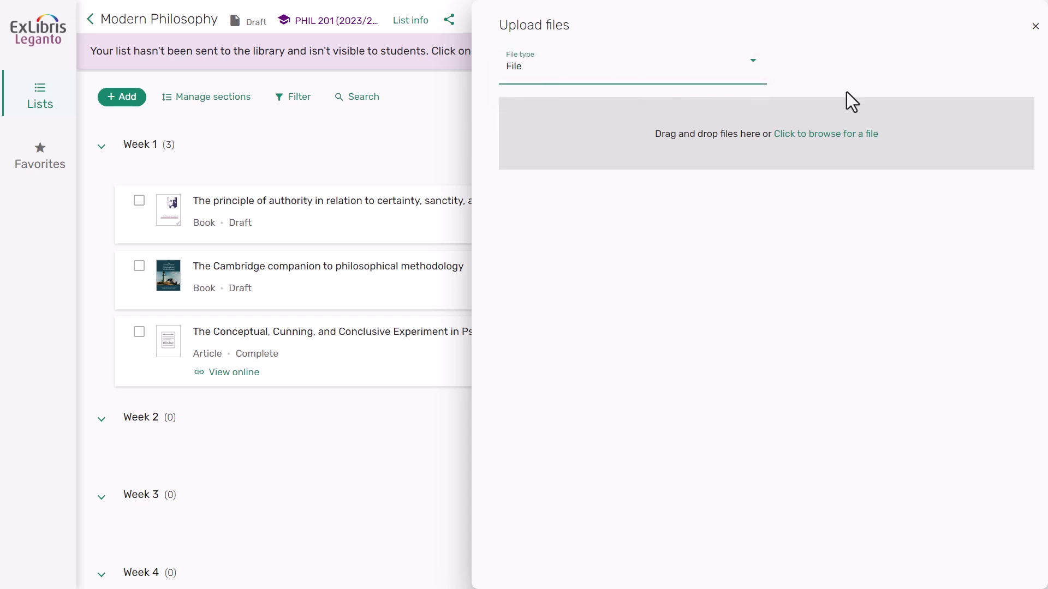
click(836, 136)
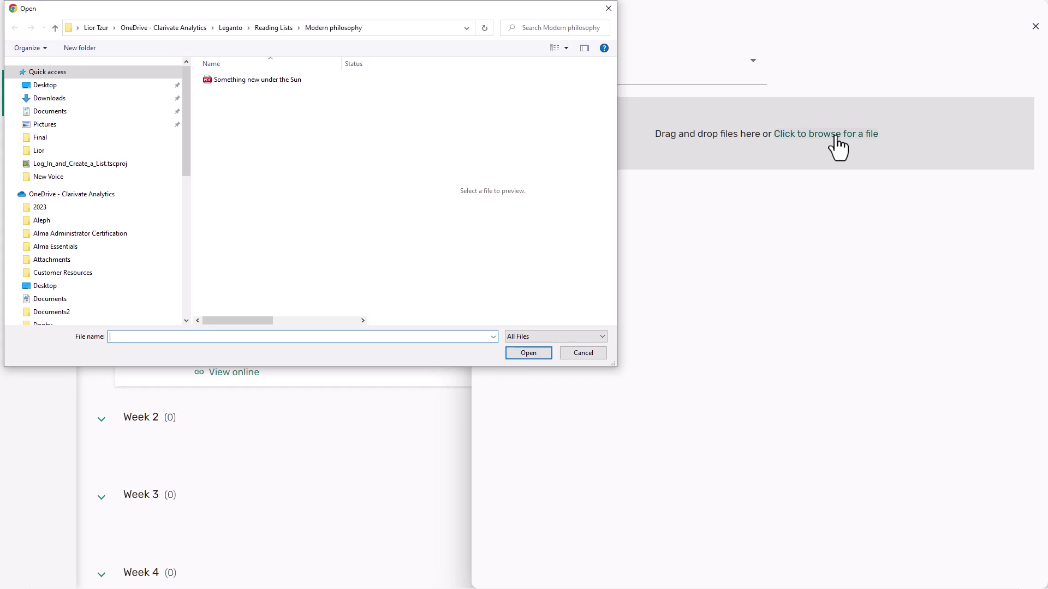
click(259, 81)
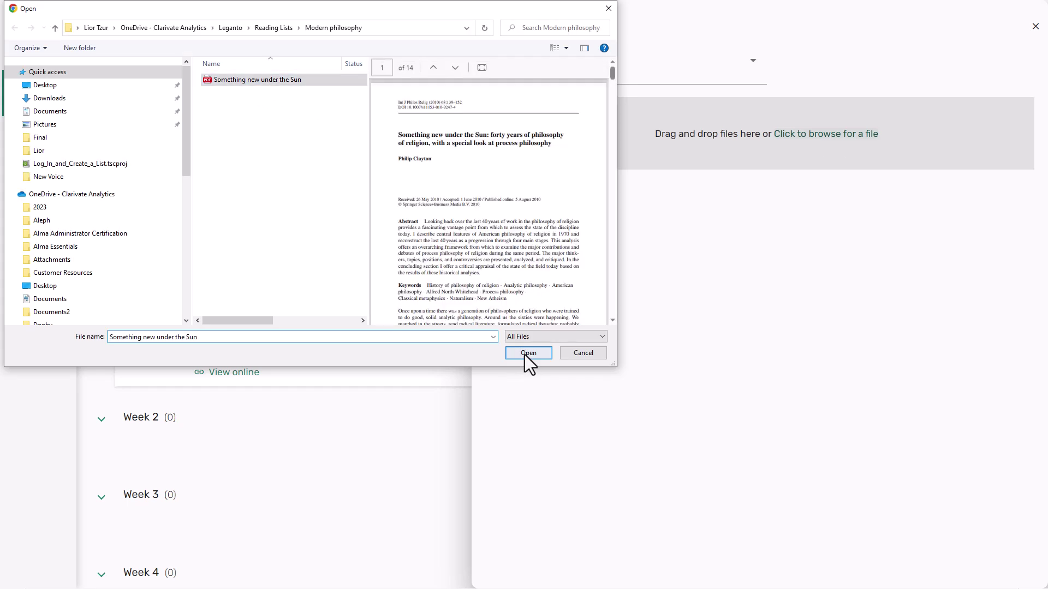
click(526, 353)
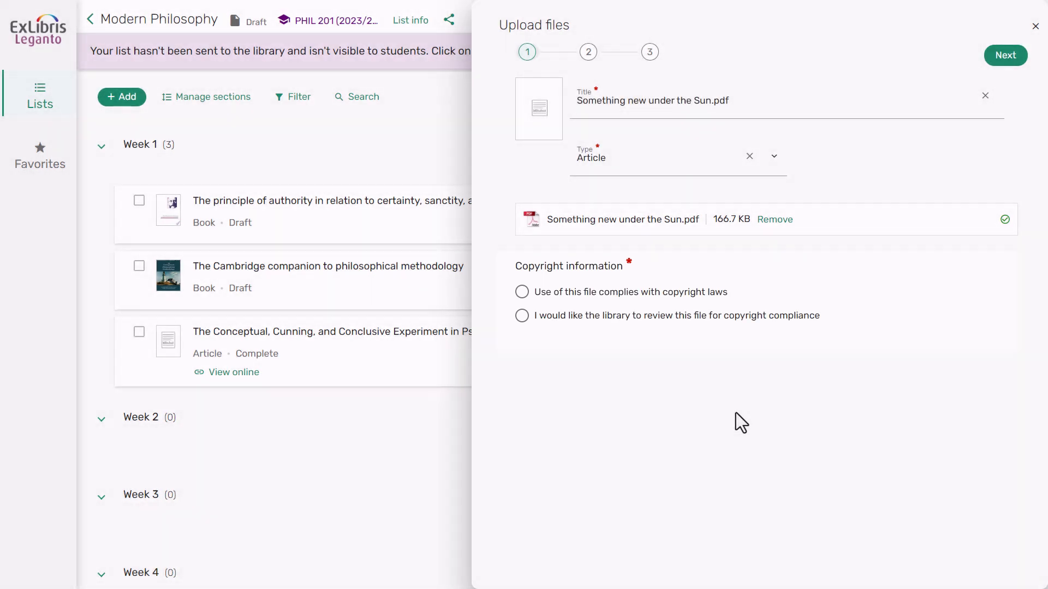
Step: Declare copyright compliance and title the upload 'Something new under the Sun' as an Article
click(522, 292)
click(741, 100)
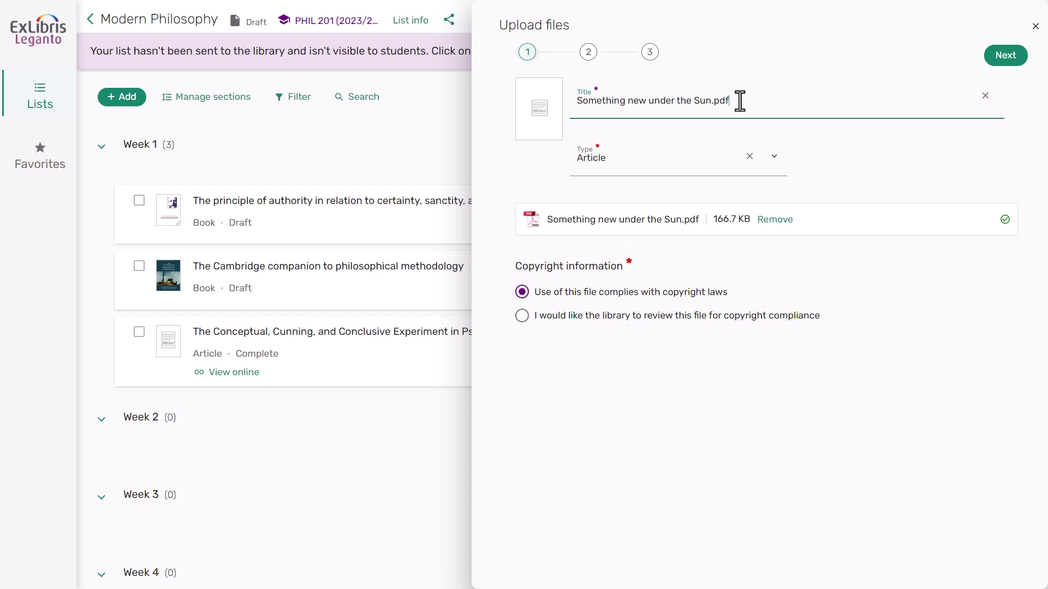
key(BackSpace)
click(774, 157)
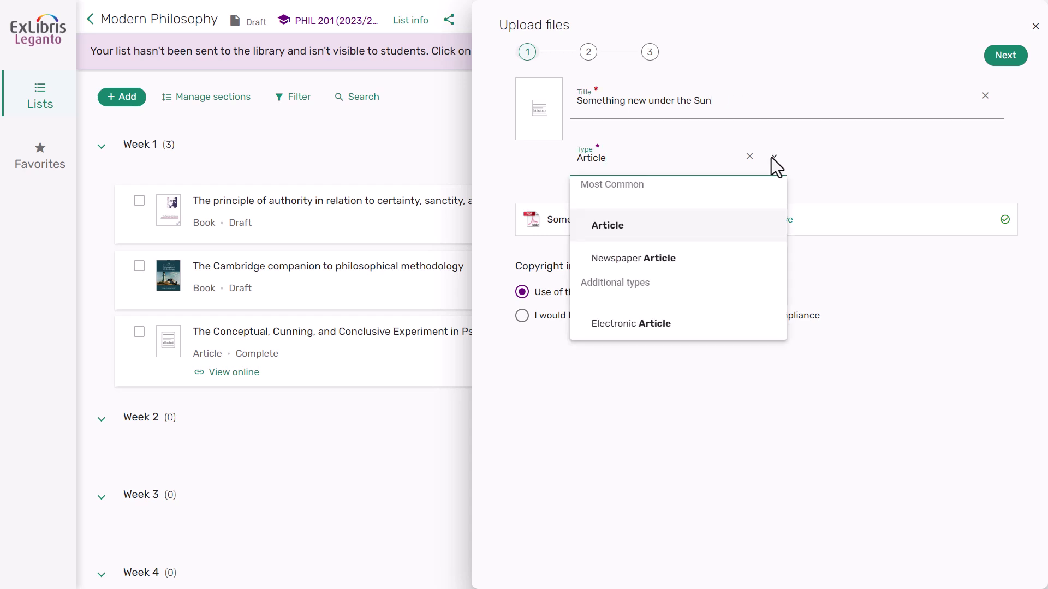
click(775, 158)
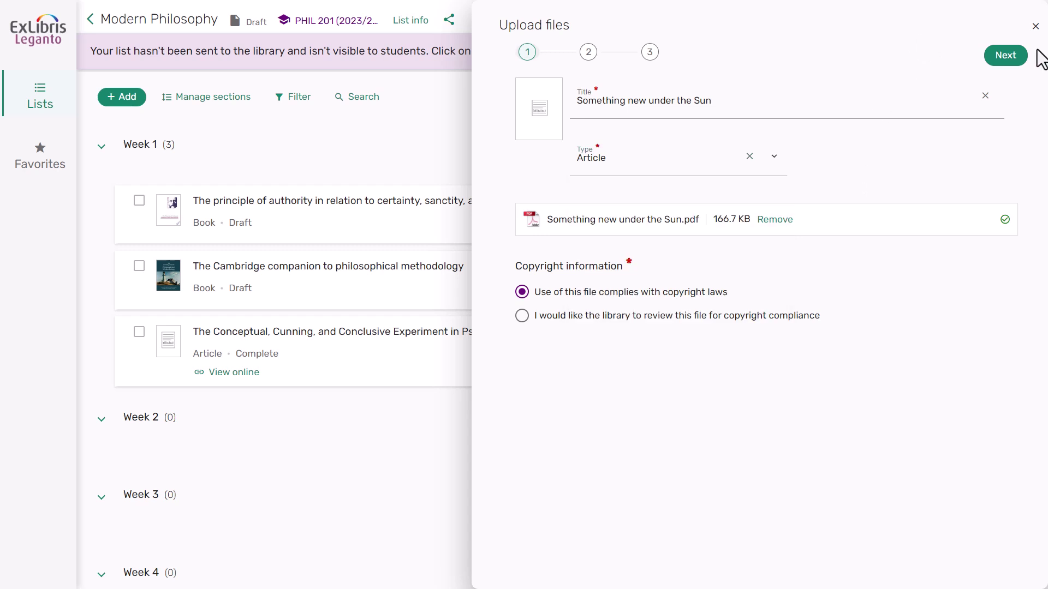
Step: Advance past the item details to the Week 1 section step
click(1003, 60)
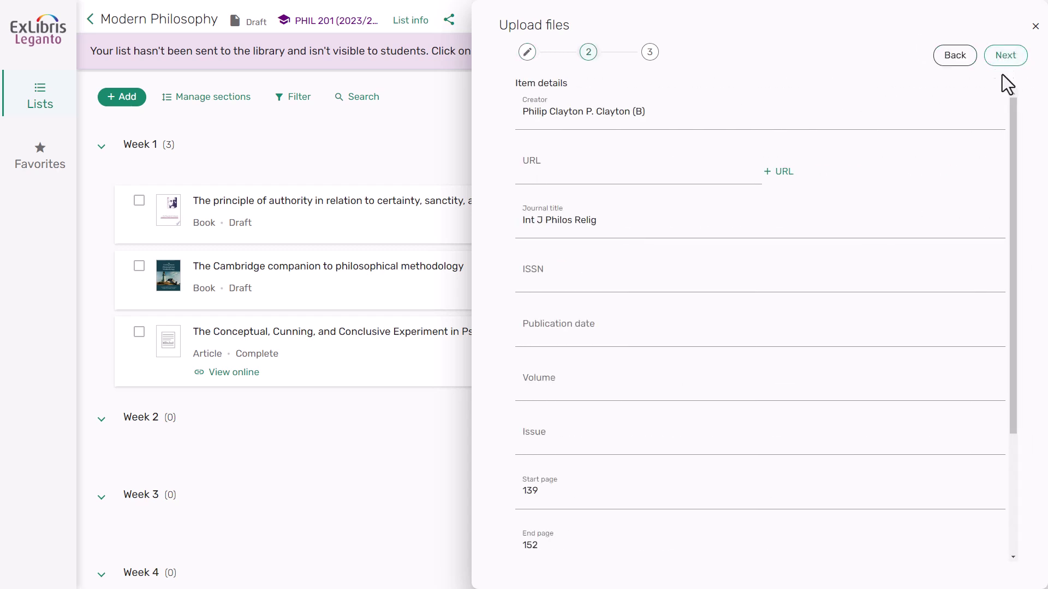
mouse_move(1012, 103)
mouse_down()
mouse_move(1015, 165)
mouse_move(1013, 107)
mouse_up()
click(1002, 60)
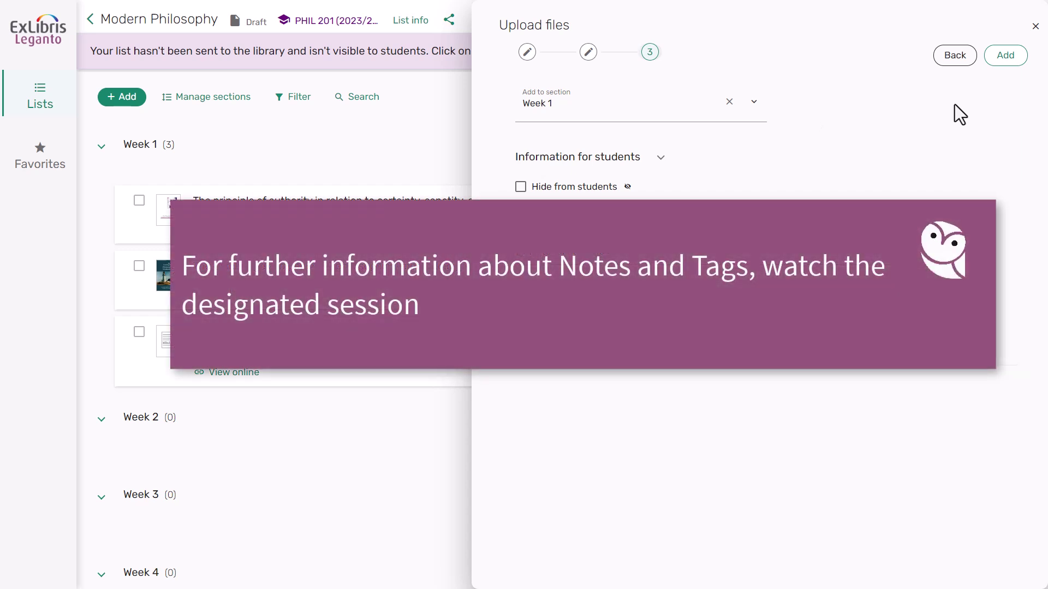
Step: Add the uploaded PDF article to Week 1 as its fourth item
click(997, 63)
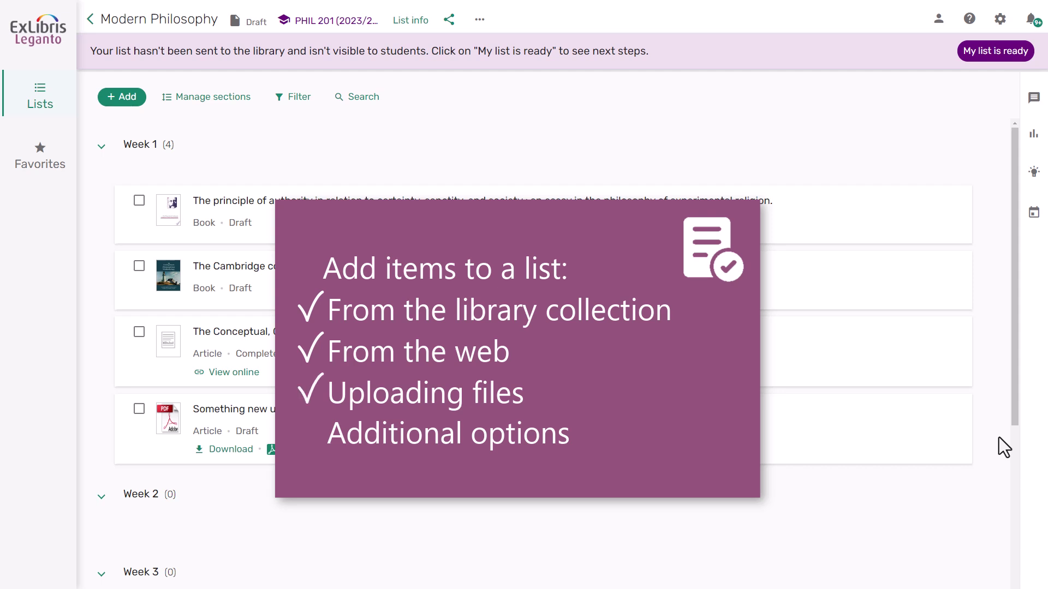
click(126, 100)
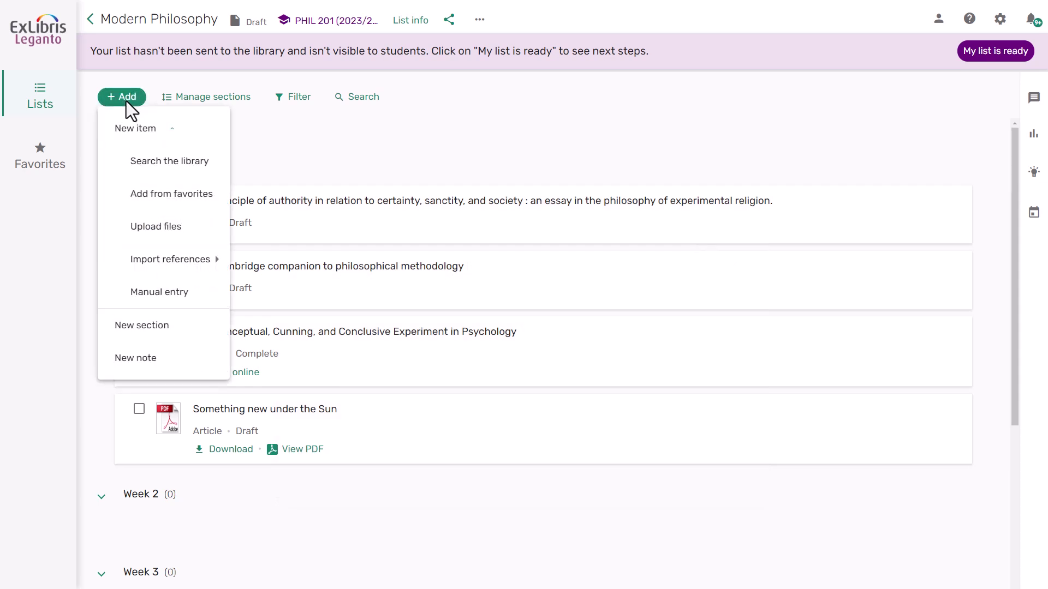
click(144, 199)
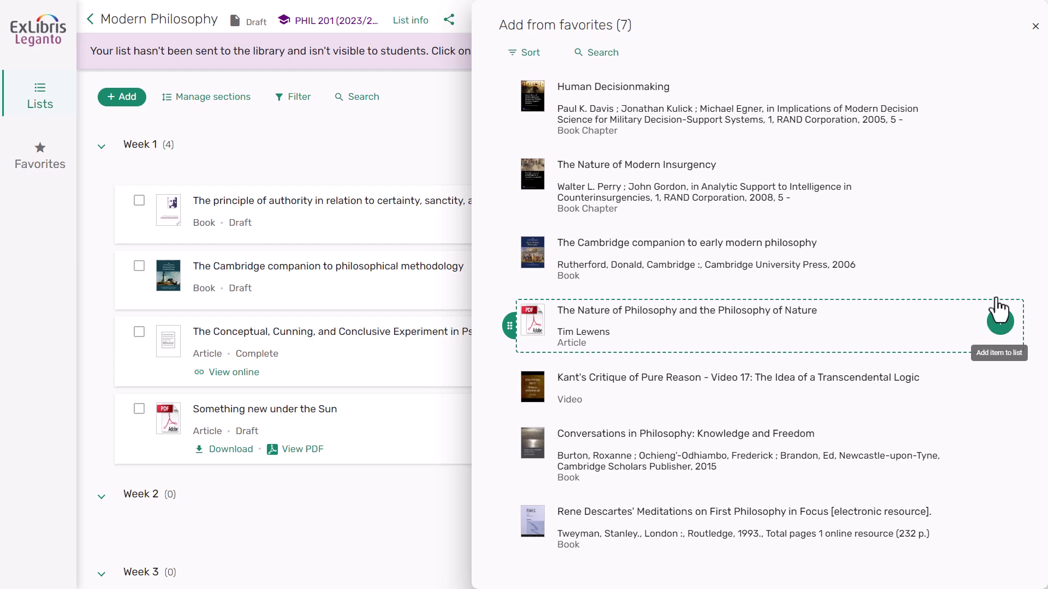
click(1034, 29)
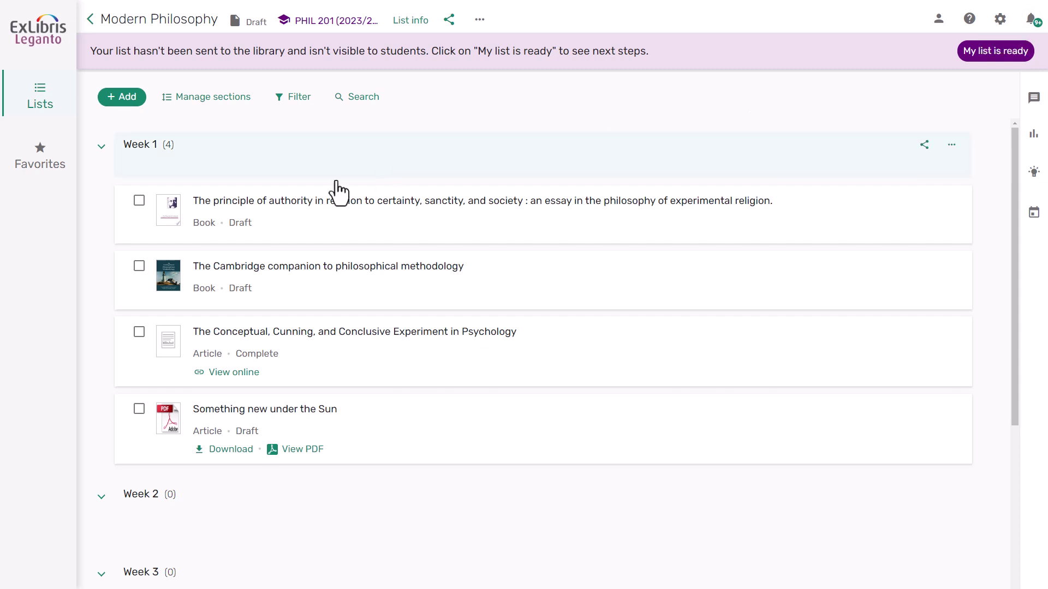
Step: Check the import options, then open Reference managers showing RefWorks and Zotero connected
click(121, 101)
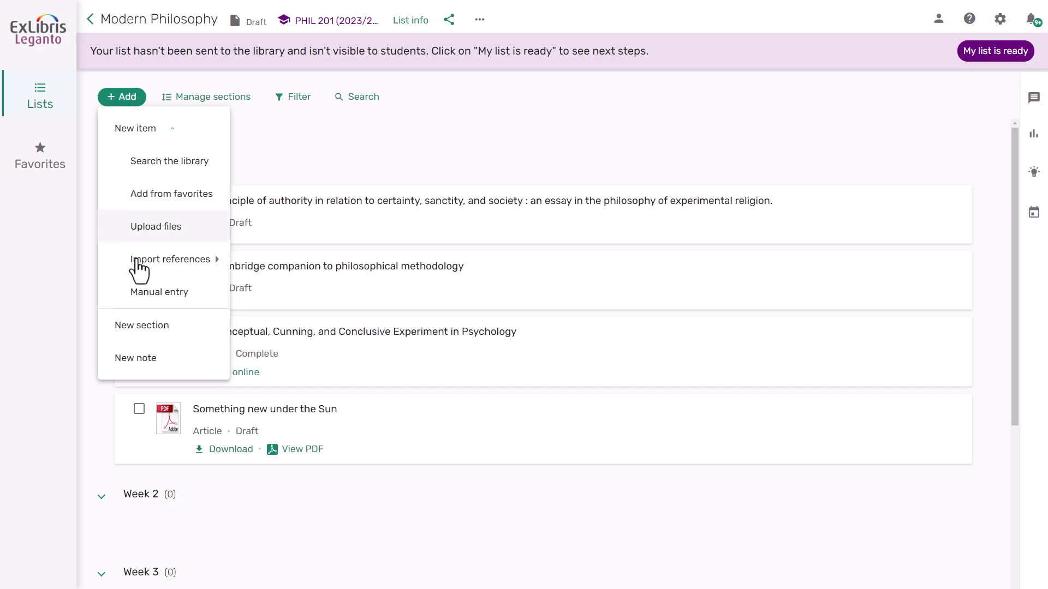
mouse_move(143, 271)
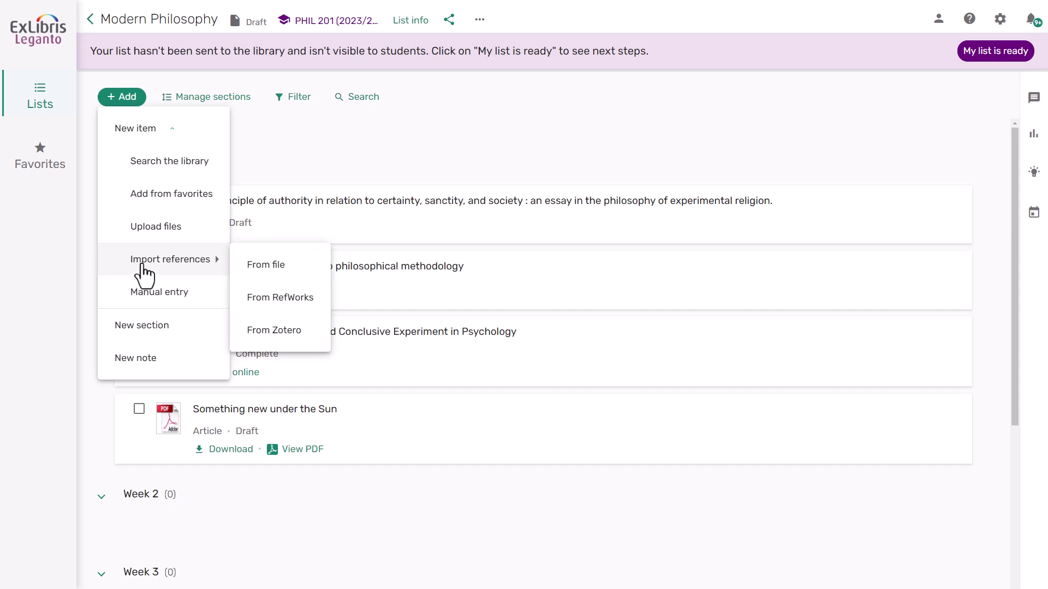
click(338, 111)
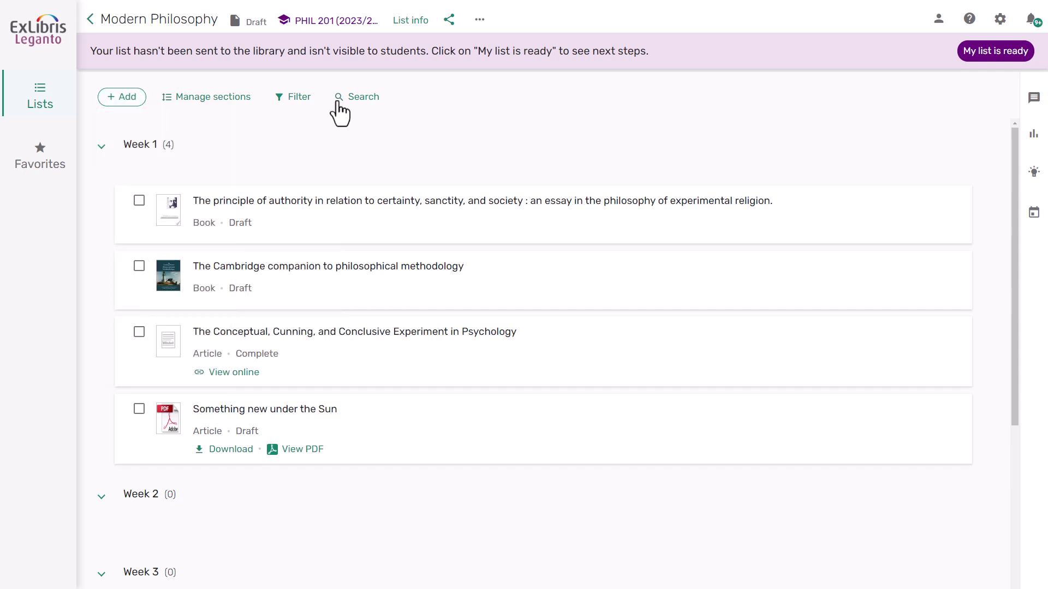
click(1002, 22)
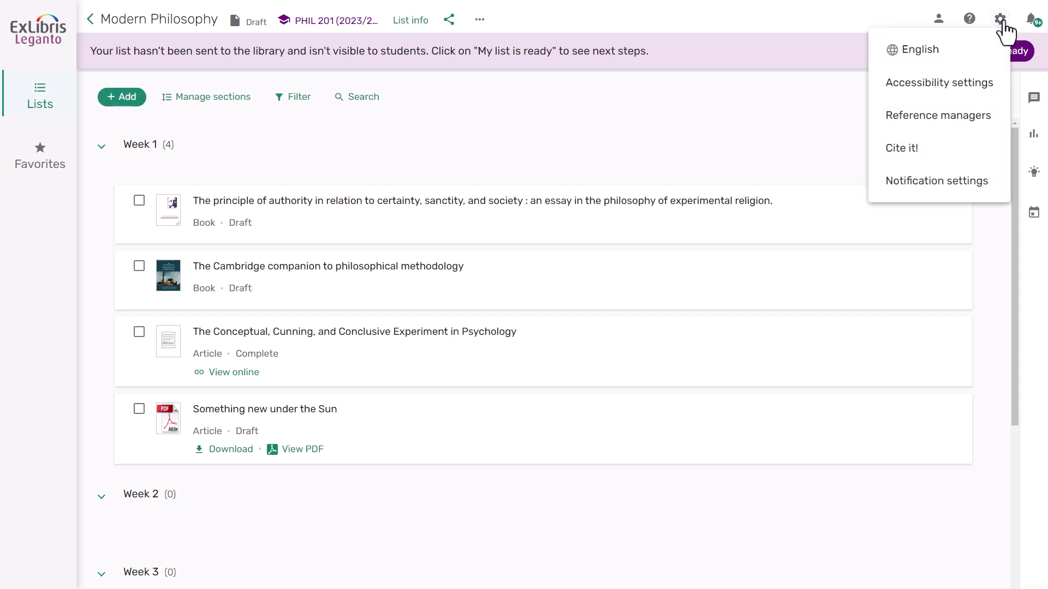
click(962, 121)
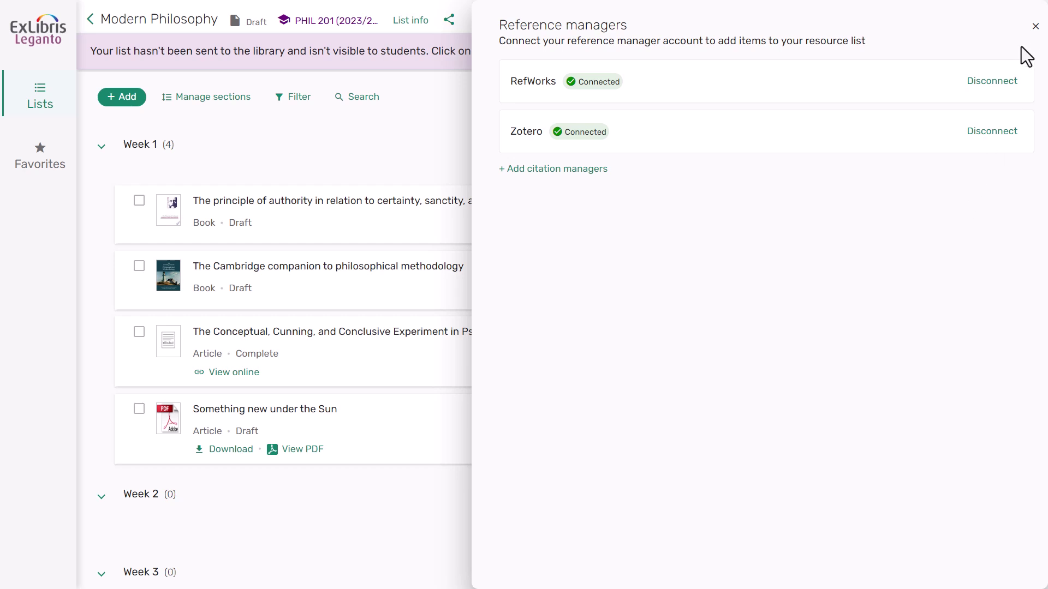
Step: Close the Reference managers pane and start a new item via Add > Manual entry
click(1033, 29)
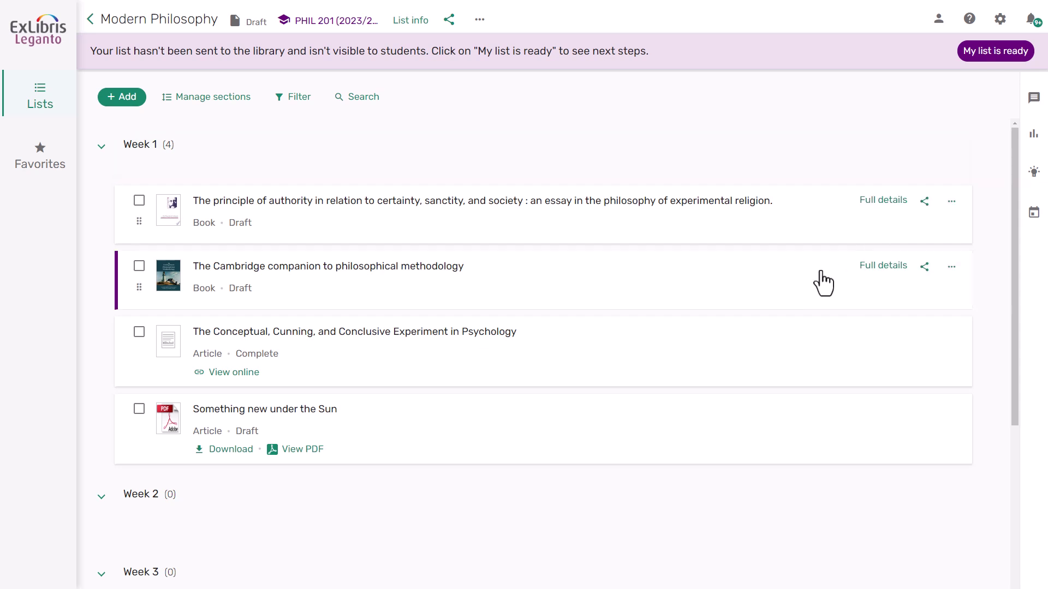
click(127, 99)
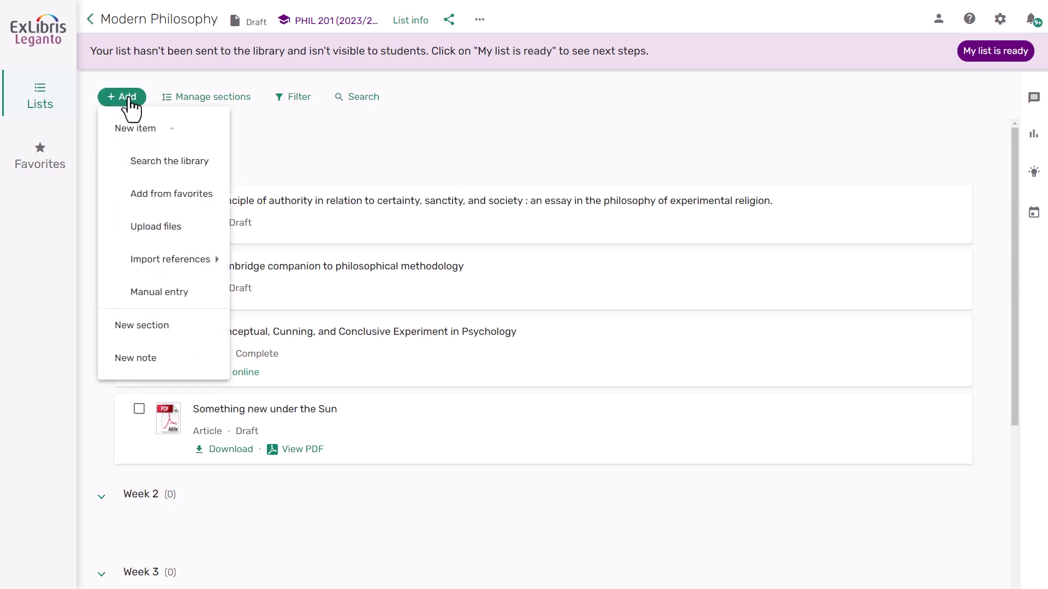
click(160, 297)
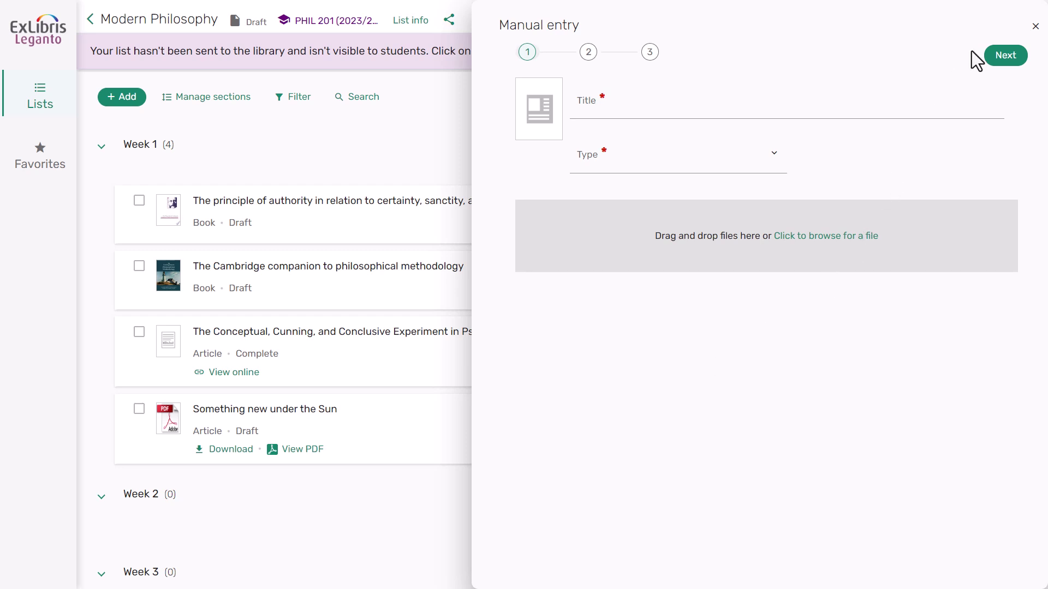
Step: Close the manual entry form and move the Conceptual, Cunning, and Conclusive psychology article above The Cambridge companion in Week 1
click(1033, 27)
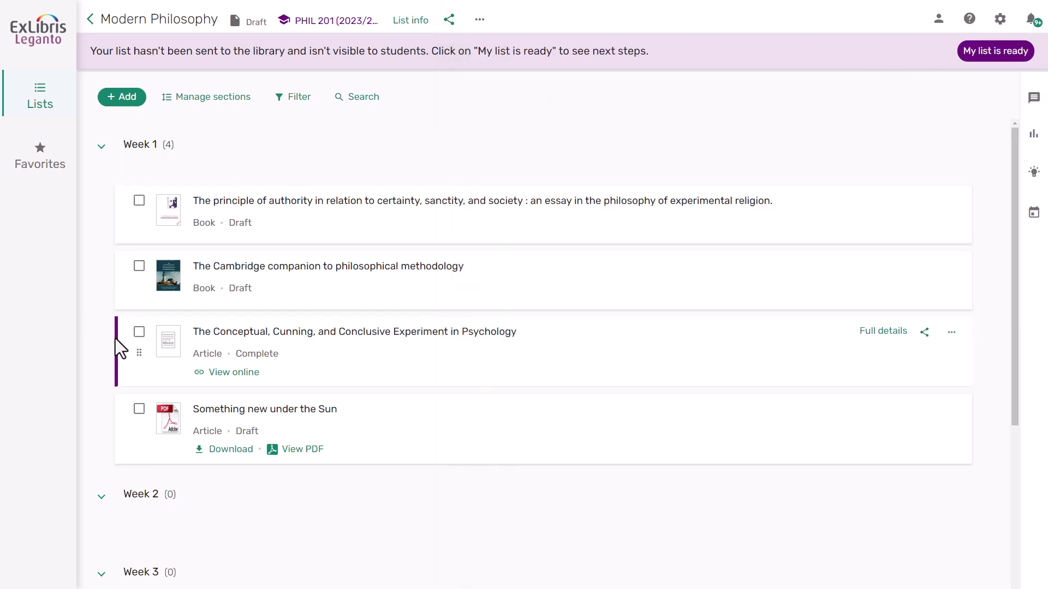
drag(134, 349, 136, 263)
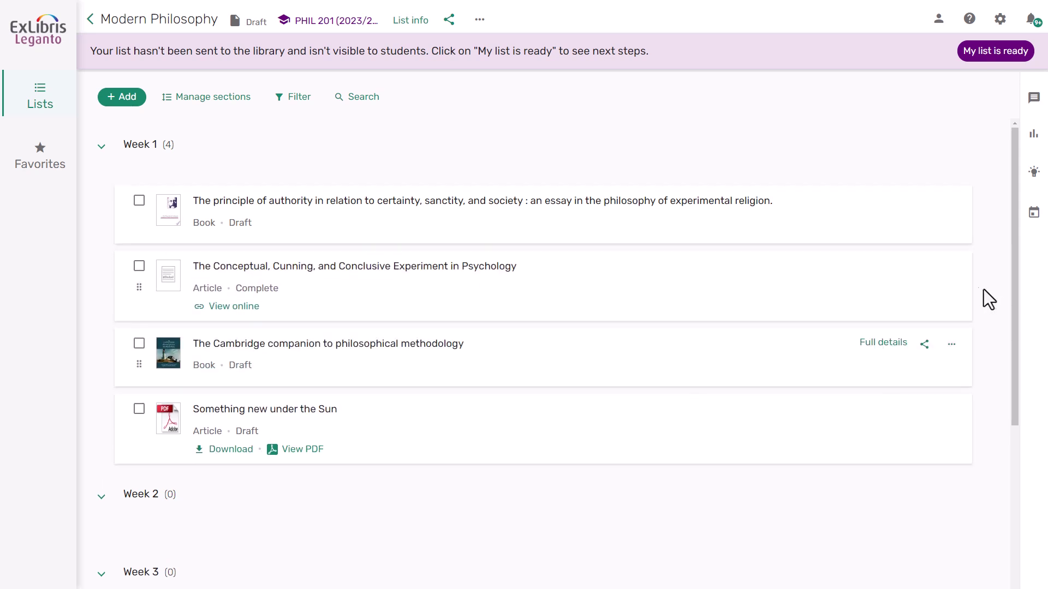
click(952, 267)
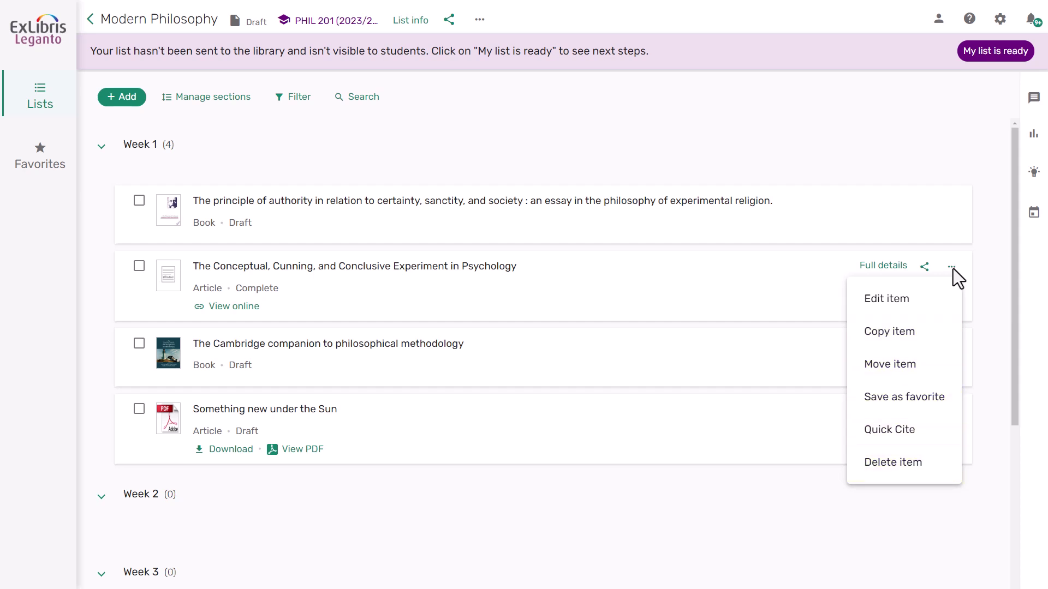
click(953, 267)
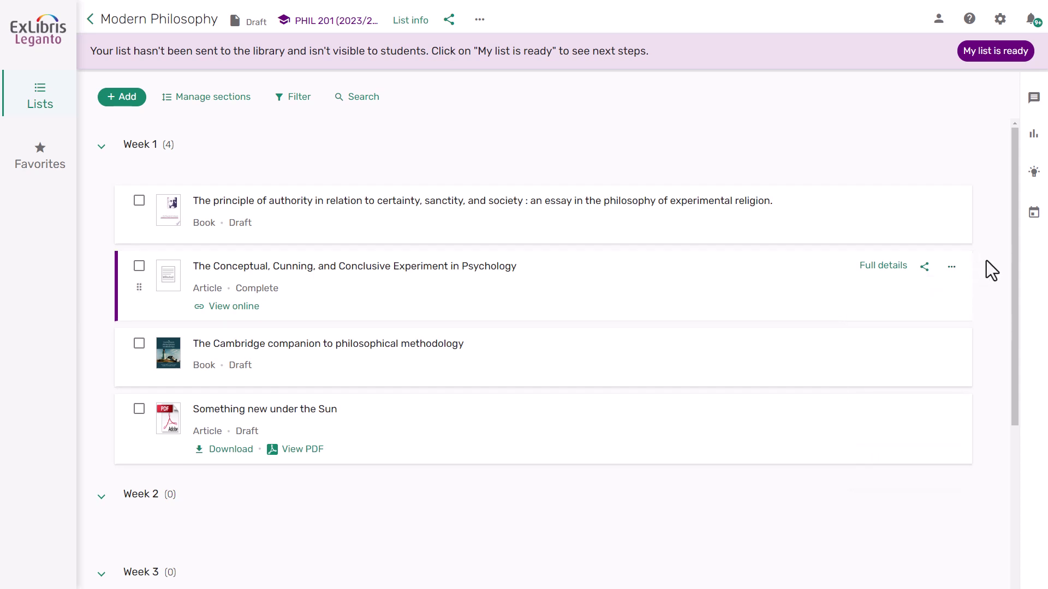